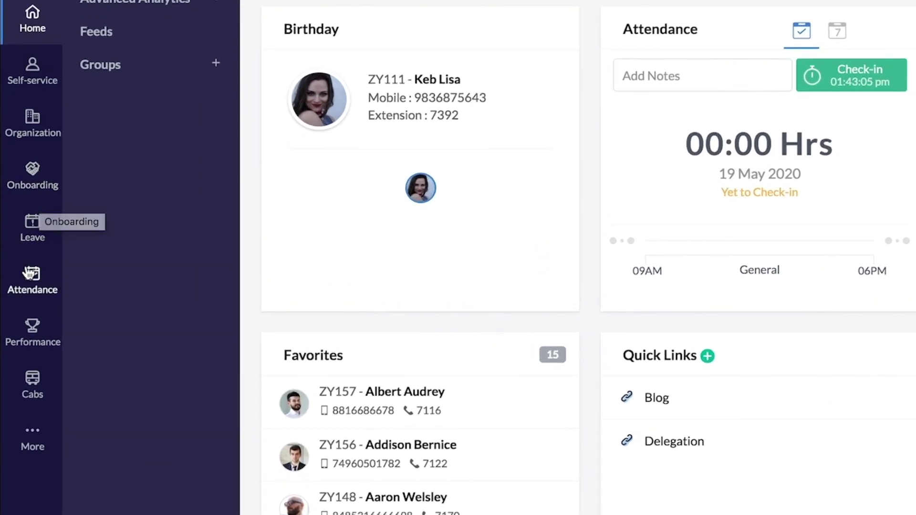
- In Attendance General Settings, check the request-limit fields and delete the 'Forgot to check-out' regularization reason
click(30, 273)
click(77, 222)
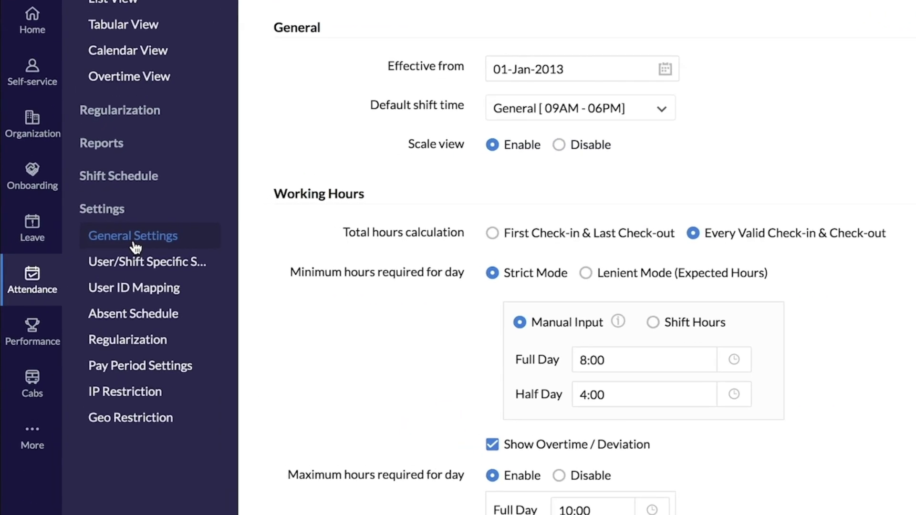
scroll(414, 362, down, 8)
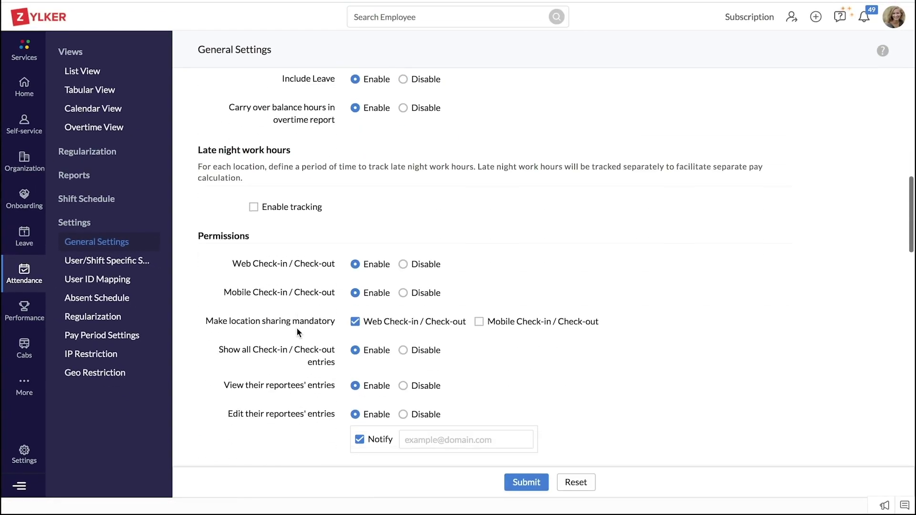
scroll(297, 330, down, 15)
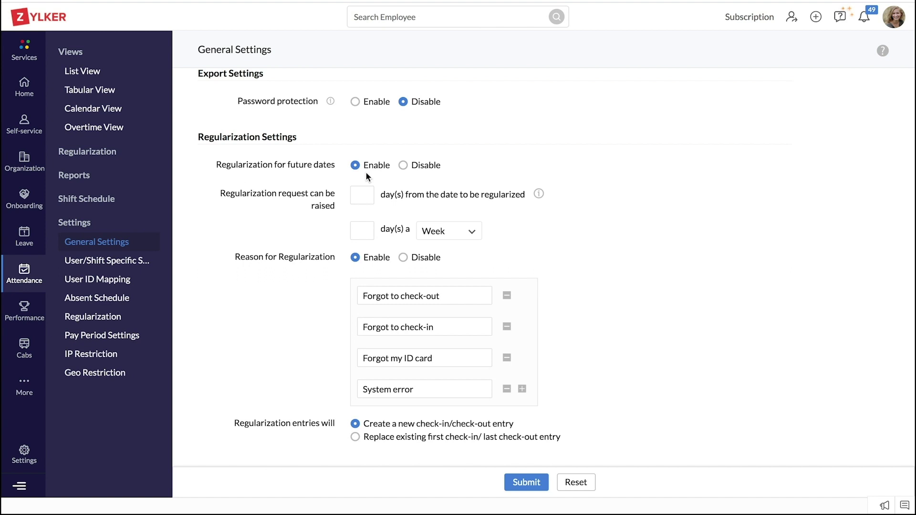
click(365, 197)
click(366, 227)
click(507, 297)
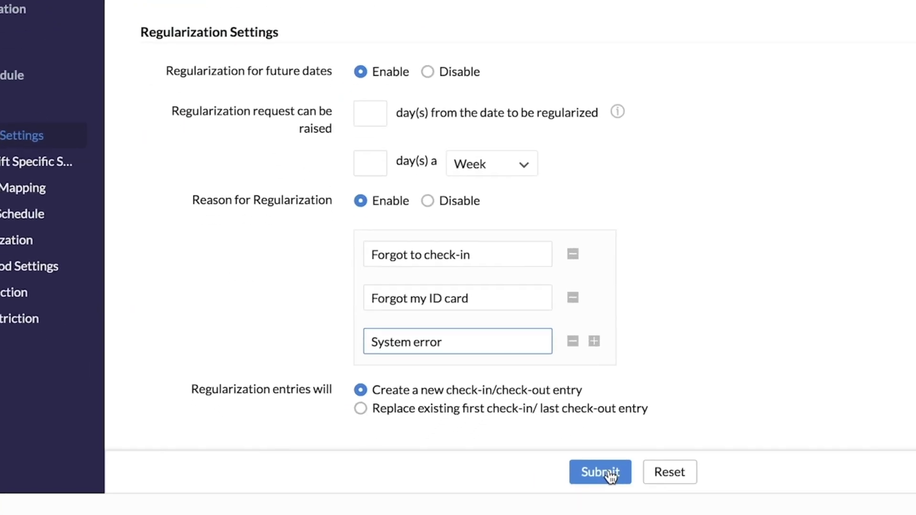
- Submit the regularization settings, then begin a new approval under Settings > Regularization
click(610, 477)
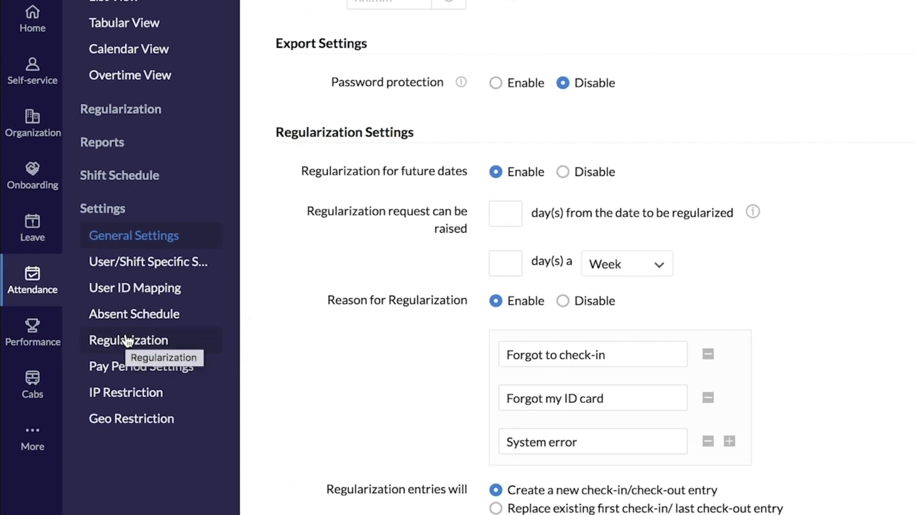
click(127, 341)
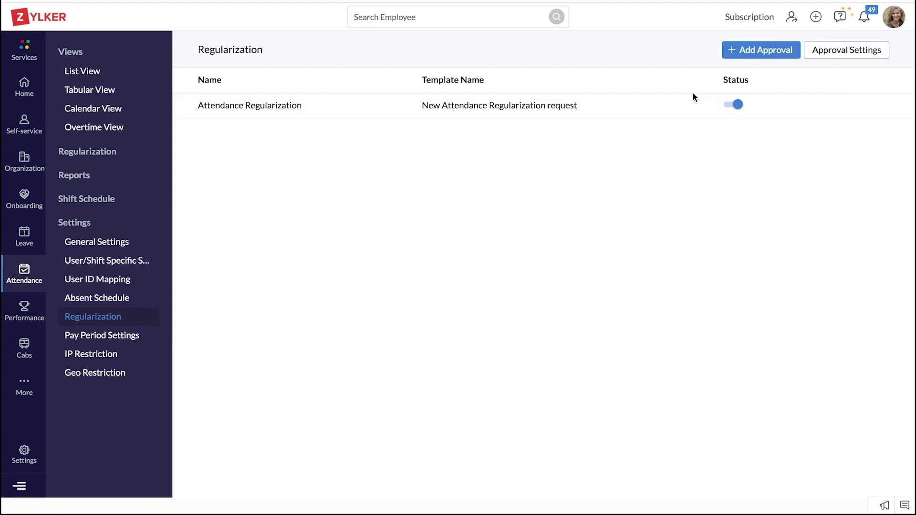
click(746, 51)
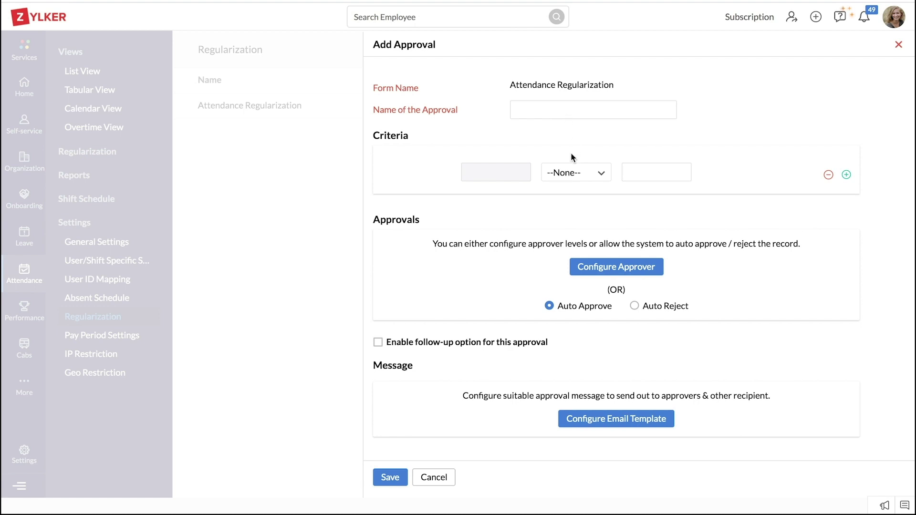
- Set the approval criterion field to Cumulative Fields > Current Month Regularization Count
click(511, 175)
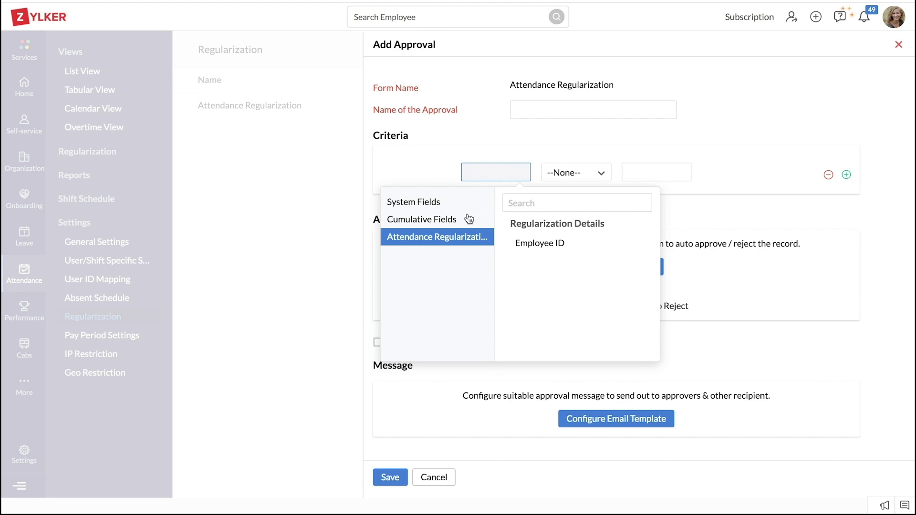
click(434, 205)
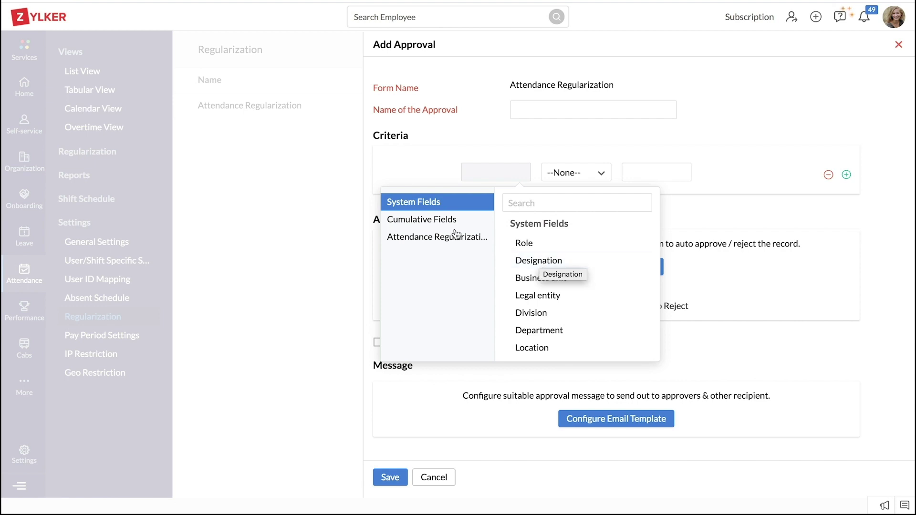
click(426, 220)
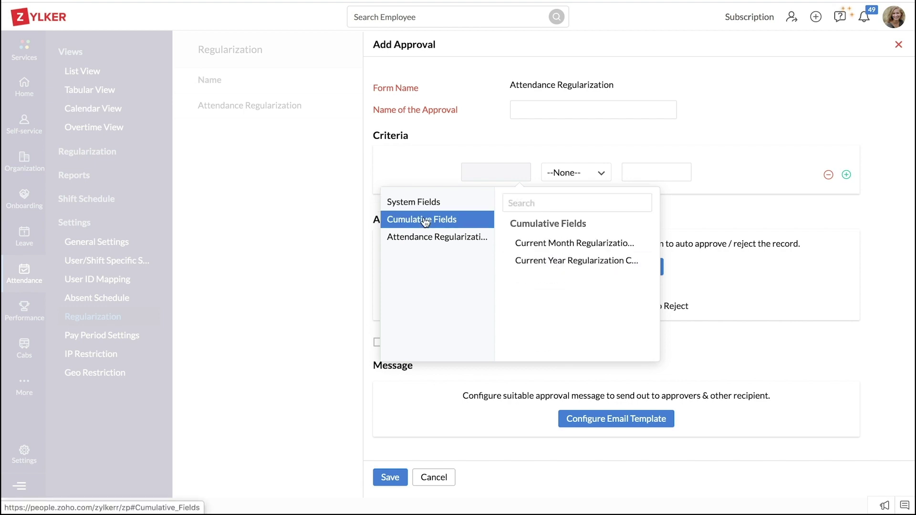
click(545, 245)
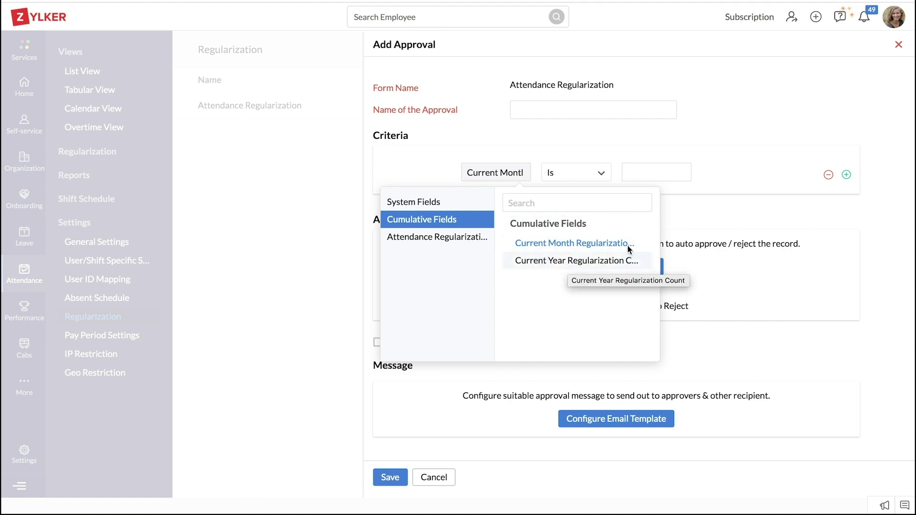
click(377, 239)
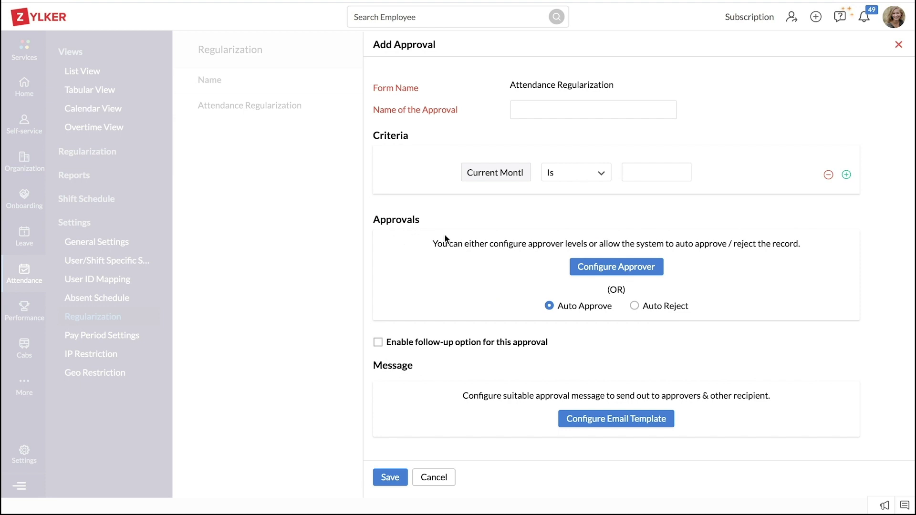
- Try Reporting To as approver with a second level, then remove the approvers, leaving Auto Approve
click(605, 272)
click(543, 246)
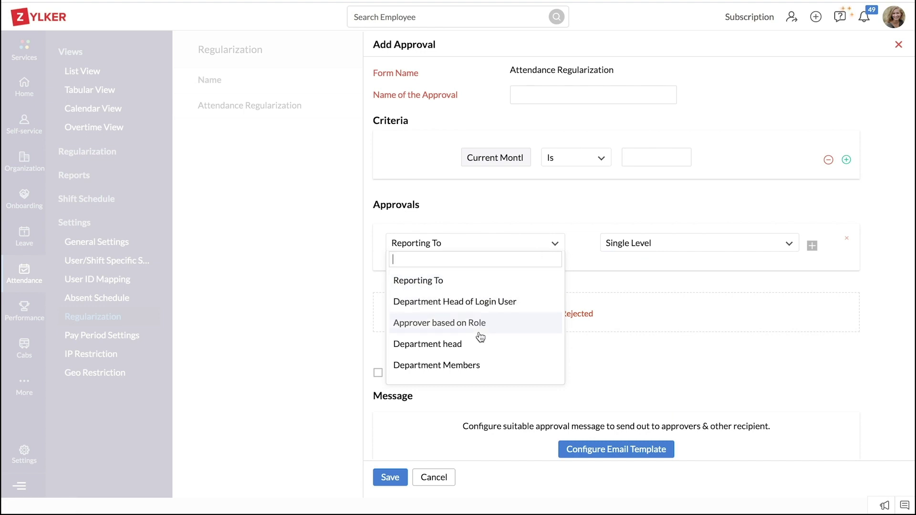
scroll(479, 339, down, 1)
scroll(479, 339, up, 1)
click(649, 257)
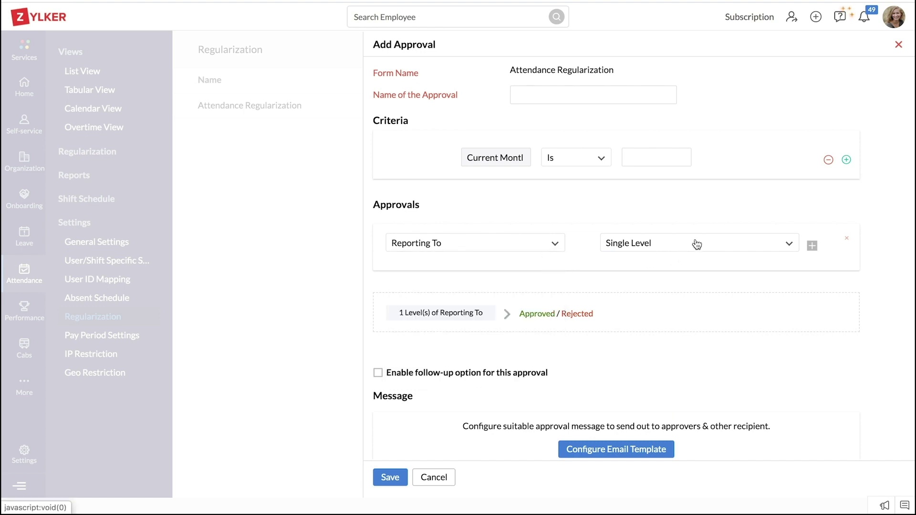
click(812, 247)
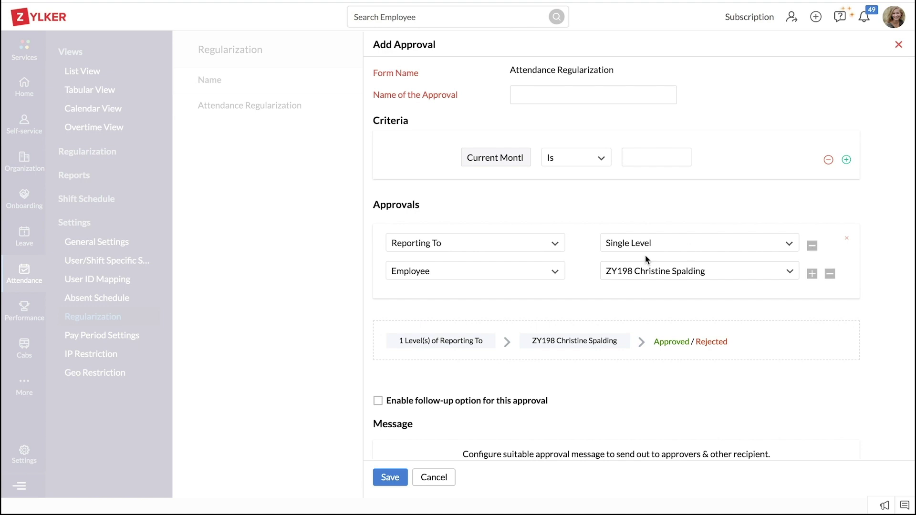
click(847, 238)
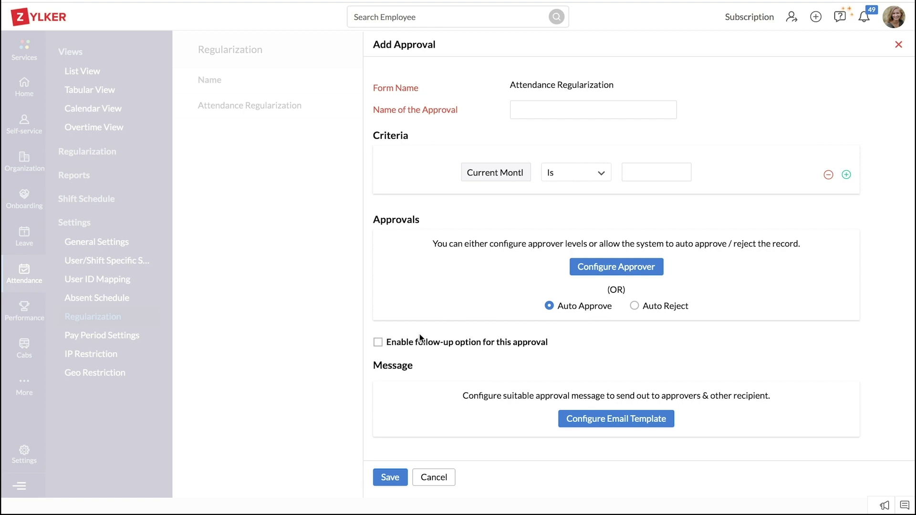
- Turn on follow-ups and enable the approval notification email
click(378, 343)
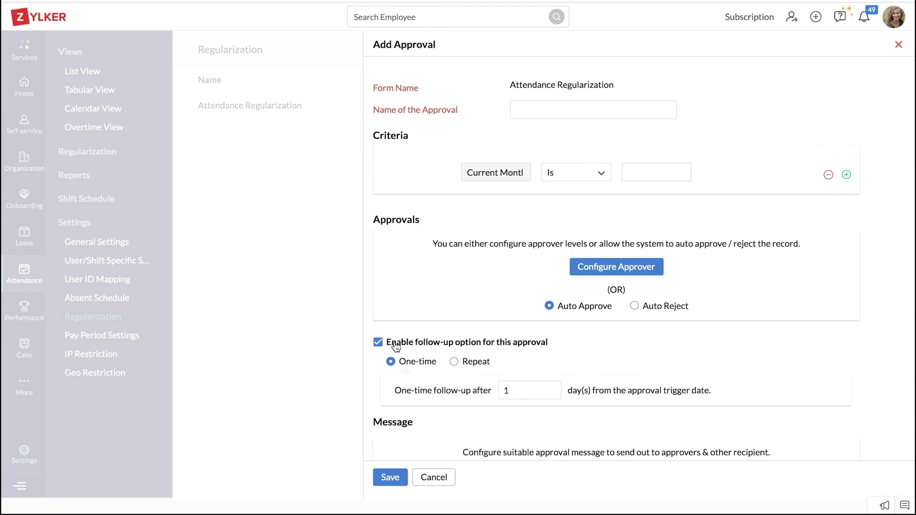
scroll(555, 408, down, 2)
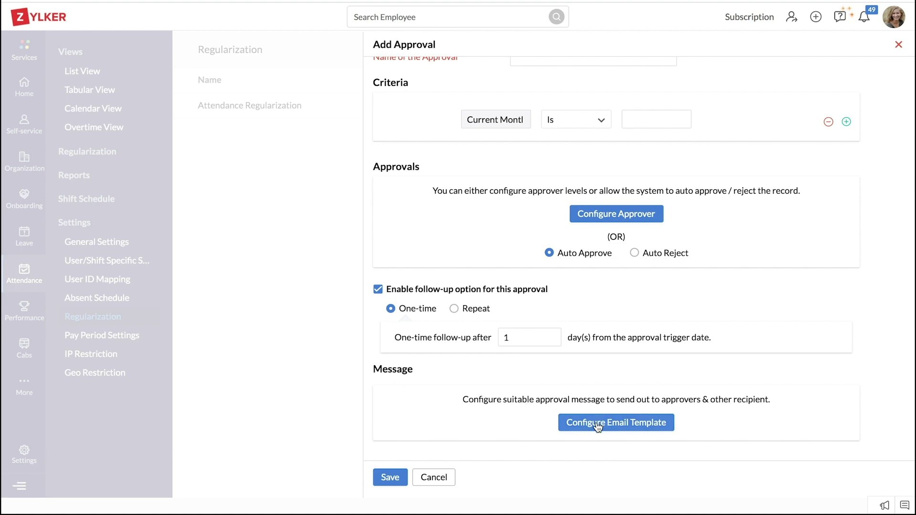
click(660, 420)
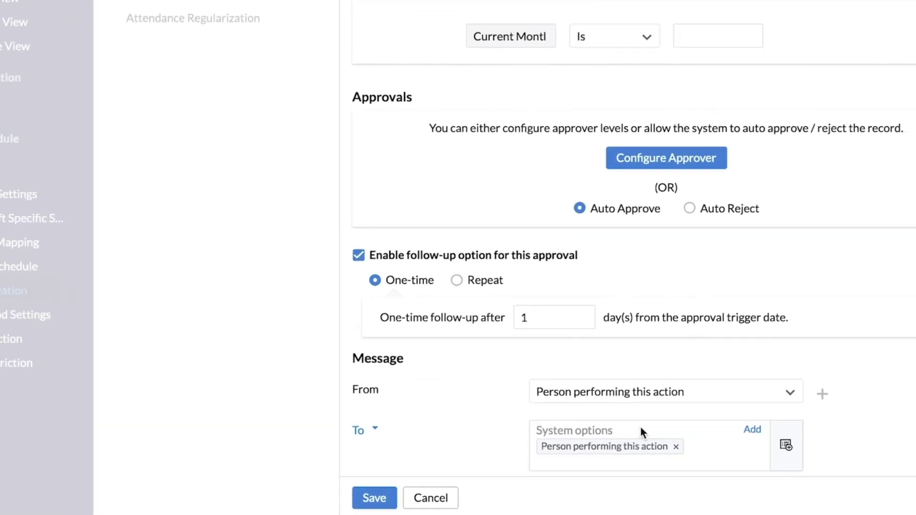
- Try a new custom template, then return to the existing 'New Attendance Regularization request' template
scroll(647, 359, down, 5)
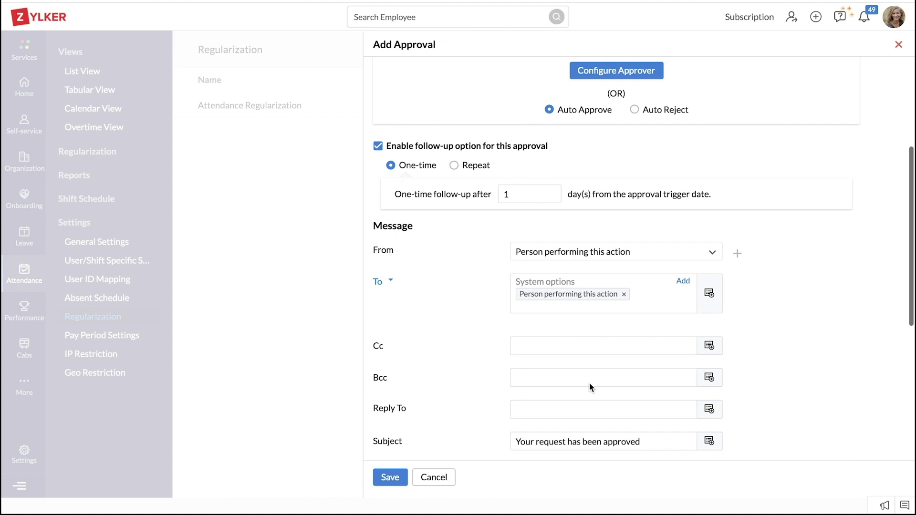
scroll(589, 383, down, 4)
click(515, 268)
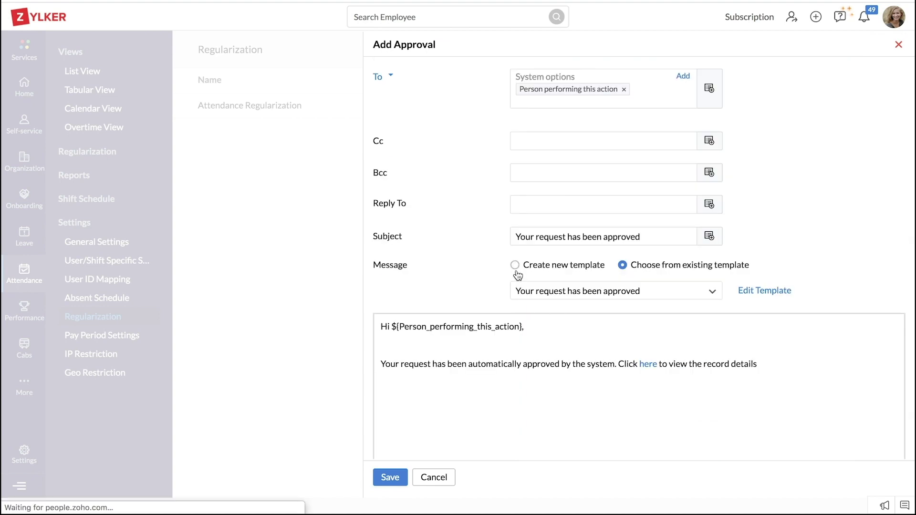
scroll(440, 337, down, 1)
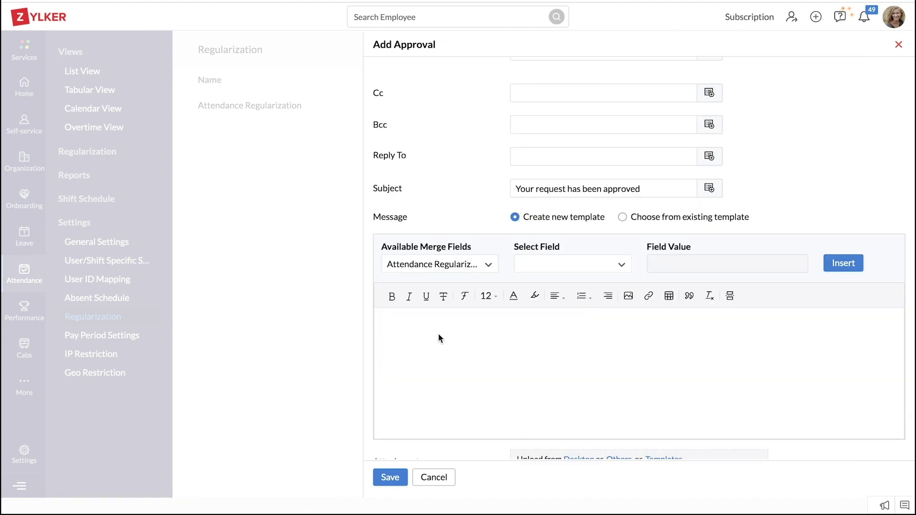
click(460, 337)
click(622, 218)
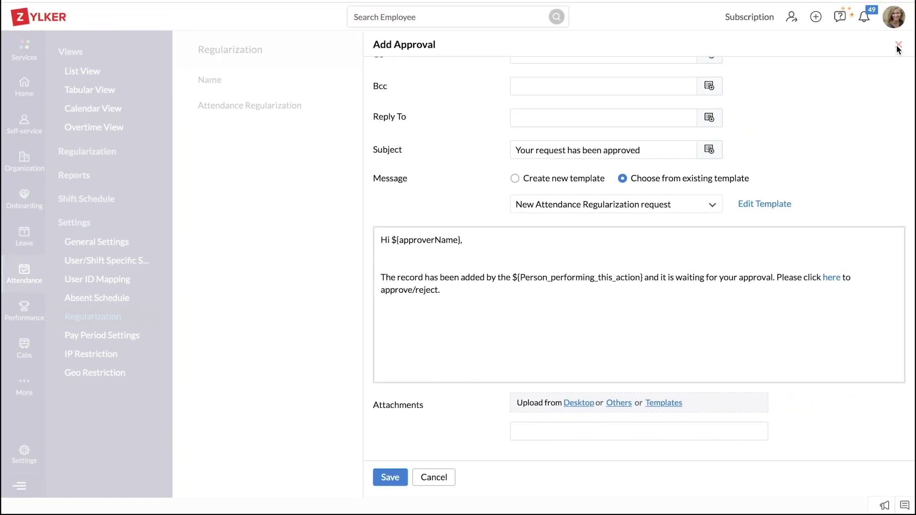
- Close the Add Approval panel to return to the Regularization approvals list
click(898, 47)
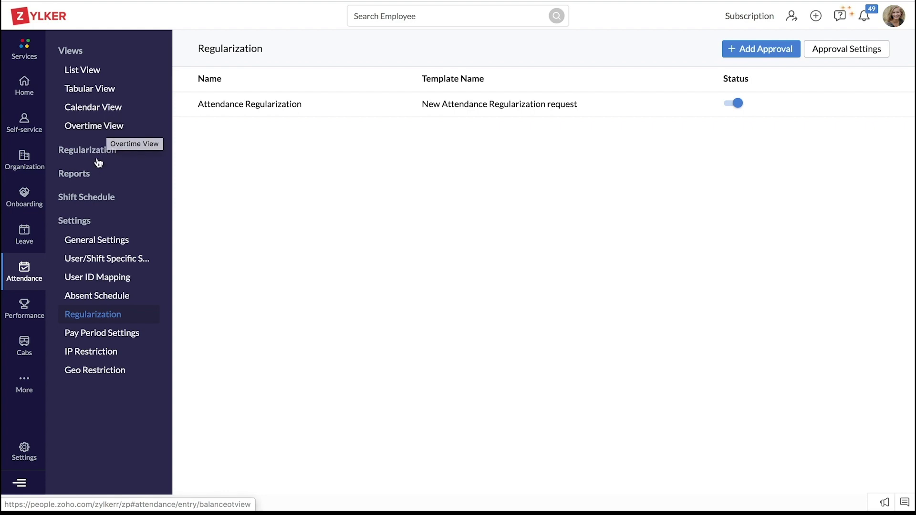
- From My Regularization Requests, start a new request for the current employee
click(24, 284)
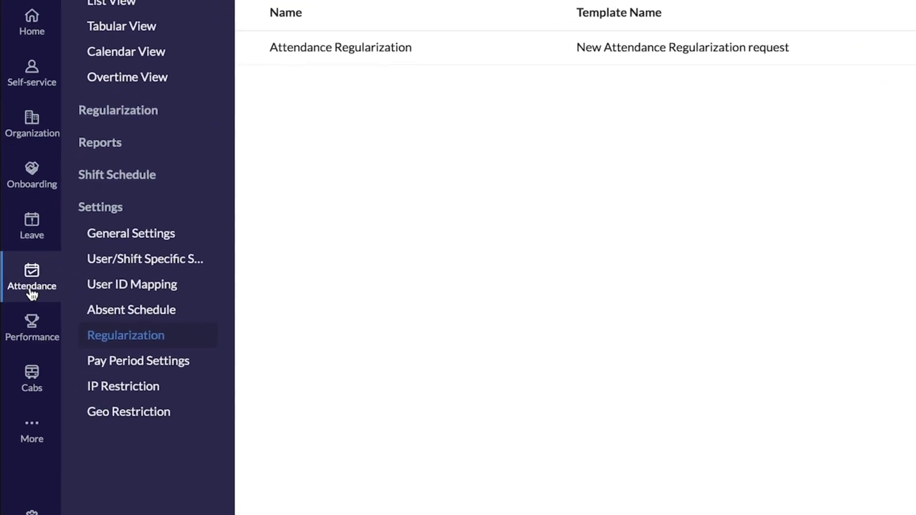
click(89, 150)
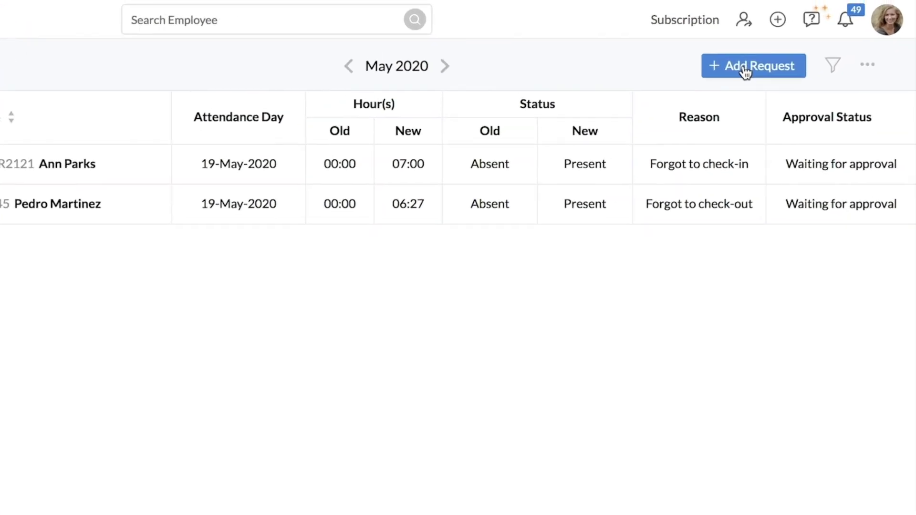
click(775, 56)
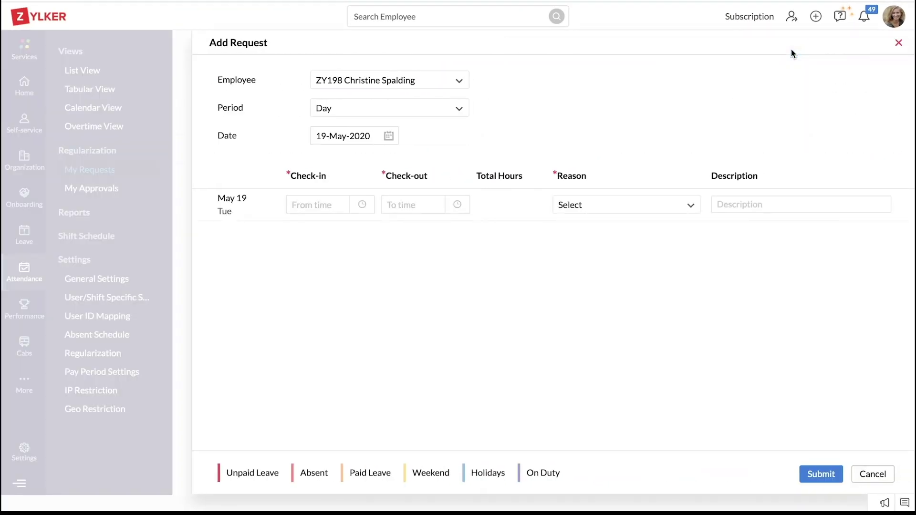
click(375, 82)
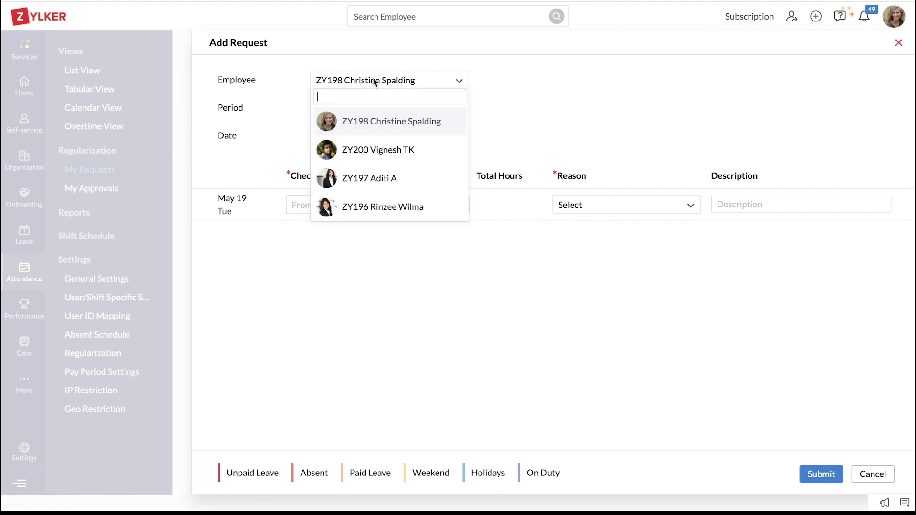
click(572, 126)
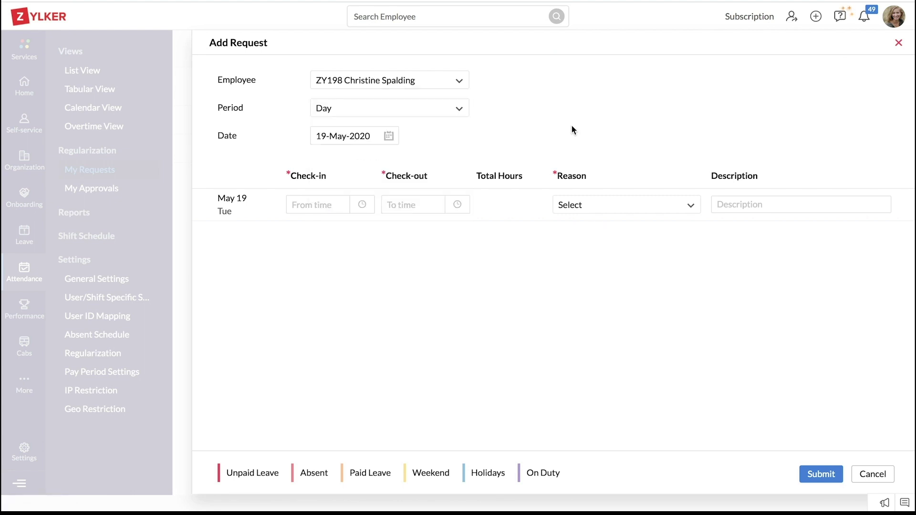
- Set the request date to 12-May-2020 with check-in and check-out at 1:45 PM, no reason chosen
click(391, 137)
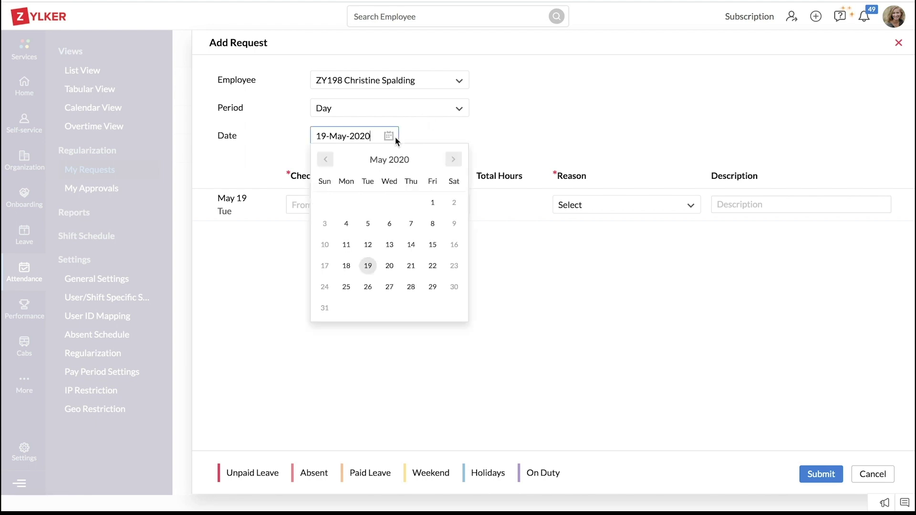
click(368, 245)
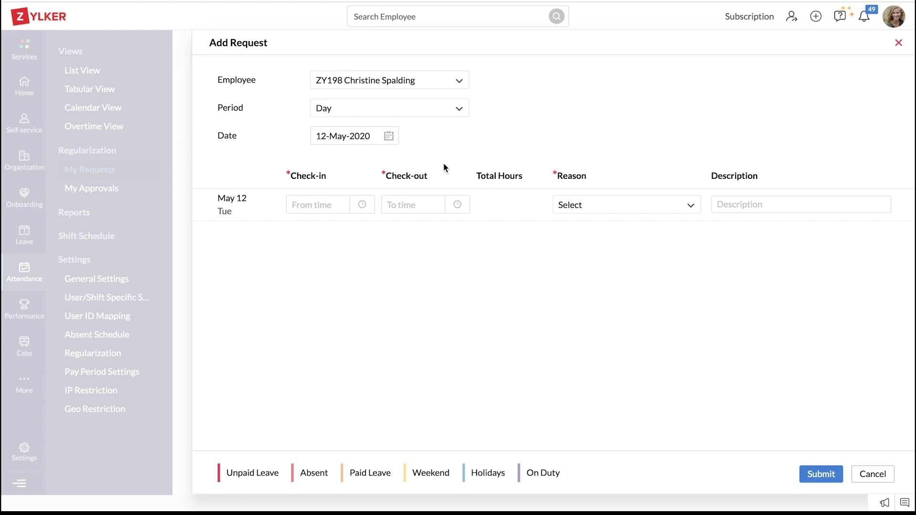
click(326, 206)
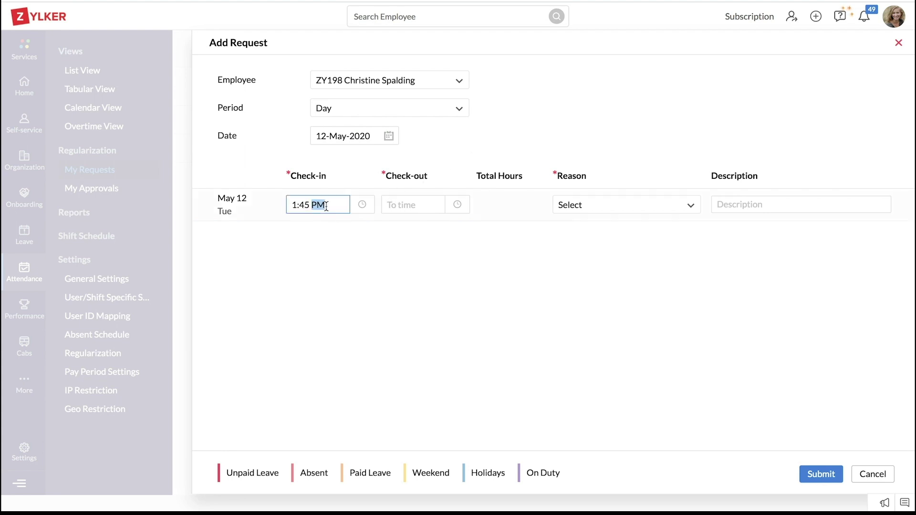
click(405, 198)
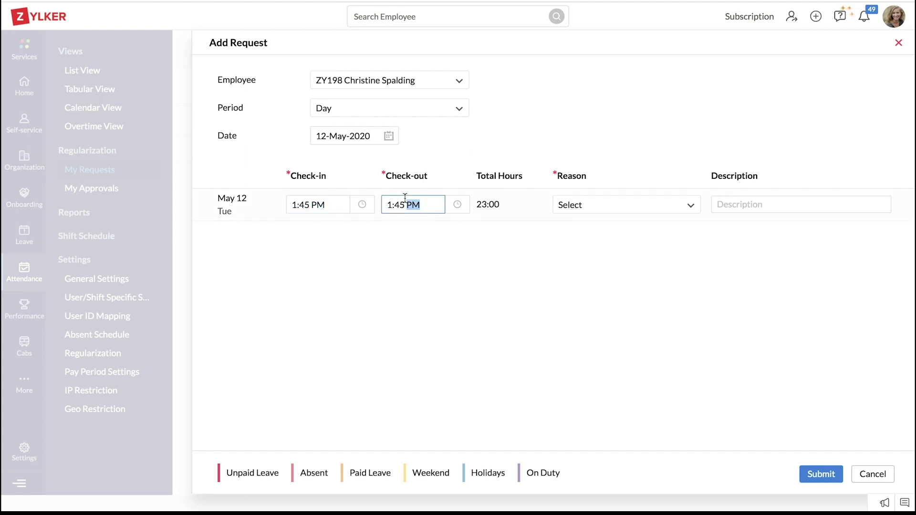
click(585, 210)
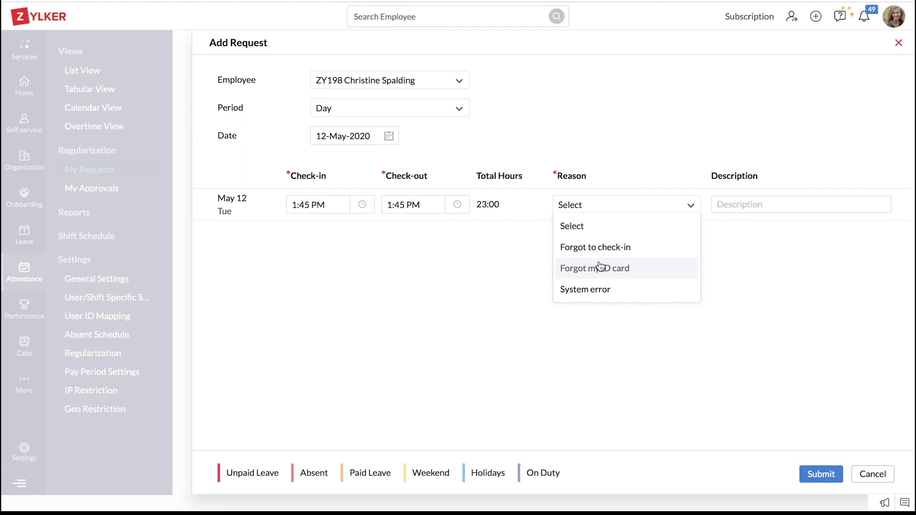
click(732, 202)
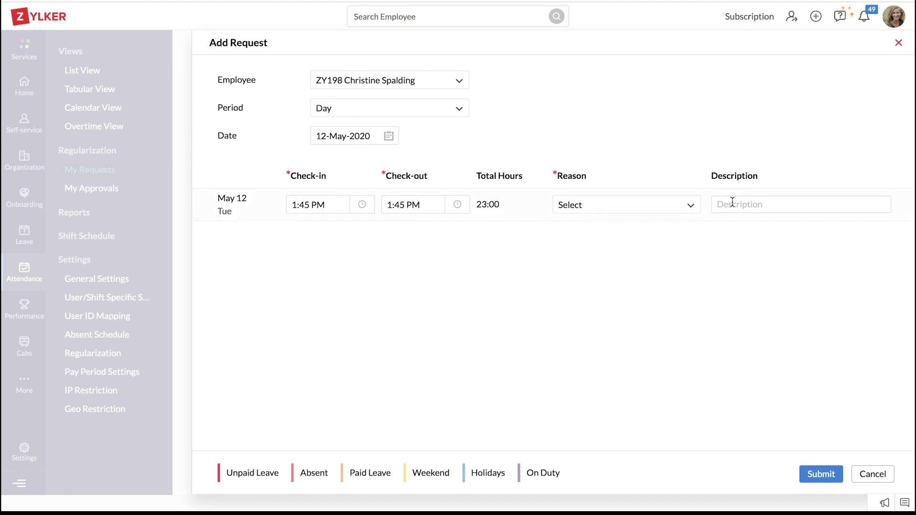
click(733, 203)
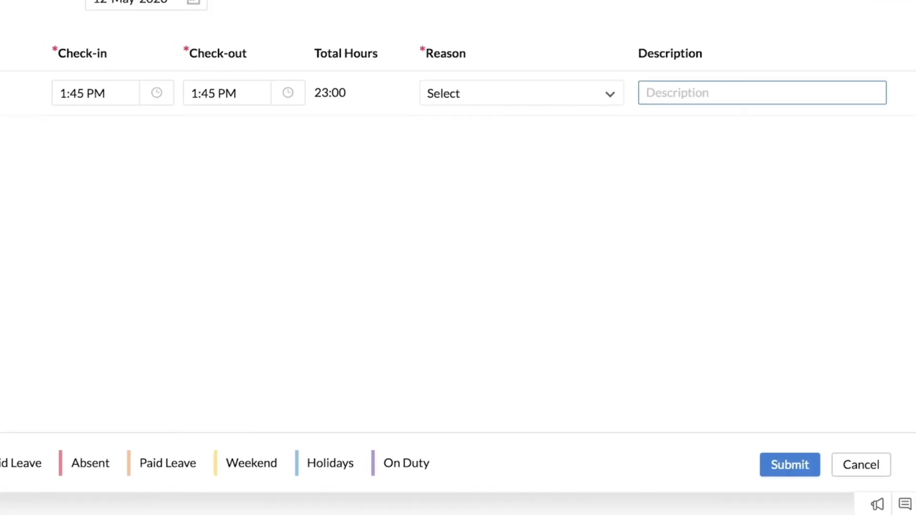
- Close the new request form and open the pending 19-May-2020 request from My Approvals
click(537, 212)
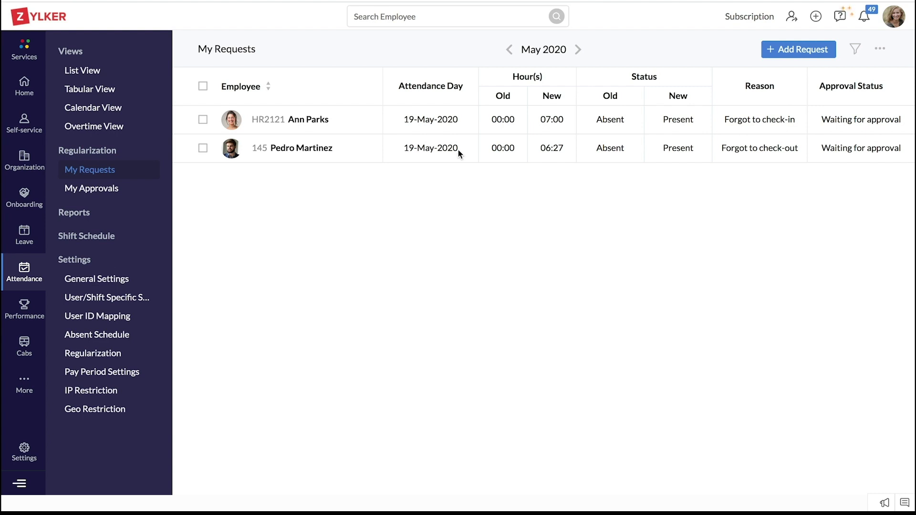
click(98, 191)
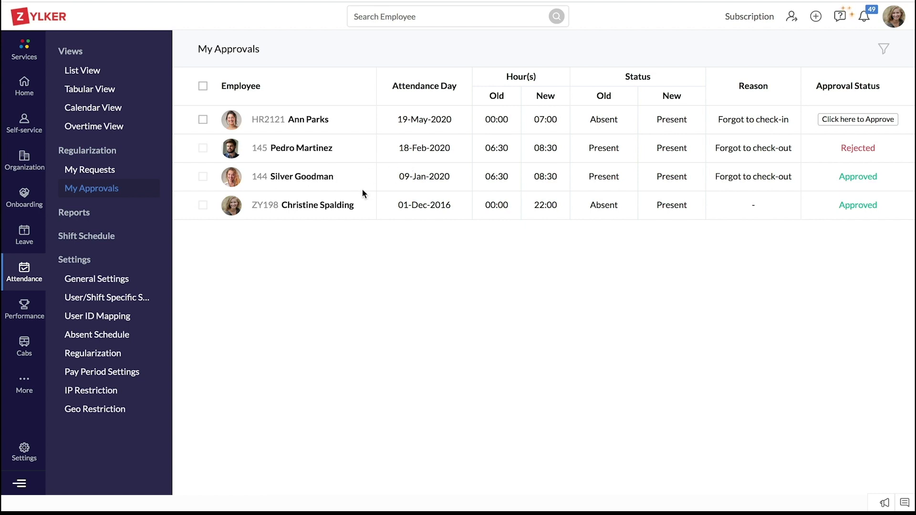
click(847, 125)
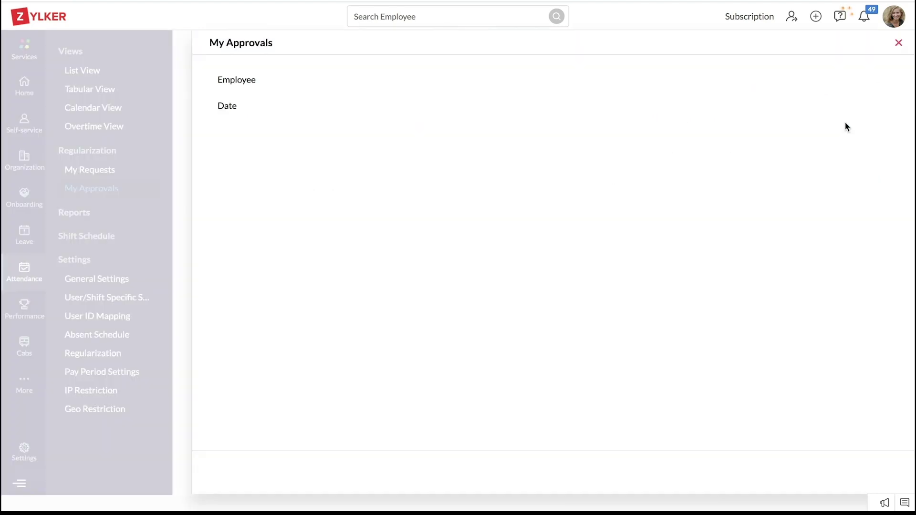